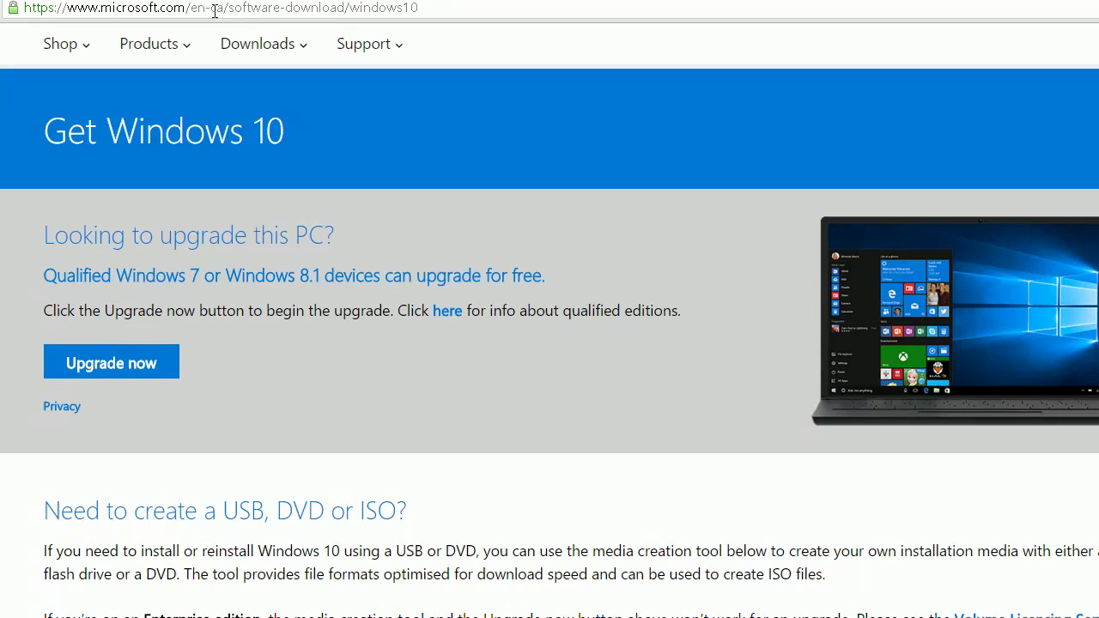
# Step: Replace the Microsoft download page address with rufus.akeo.ie to reach the Rufus site
pyautogui.click(163, 10)
pyautogui.click(445, 7)
pyautogui.moveTo(451, 8); pyautogui.dragTo(15, 37)
pyautogui.click(454, 417)
pyautogui.scroll(-6, 428, 412)
pyautogui.scroll(2, 369, 434)
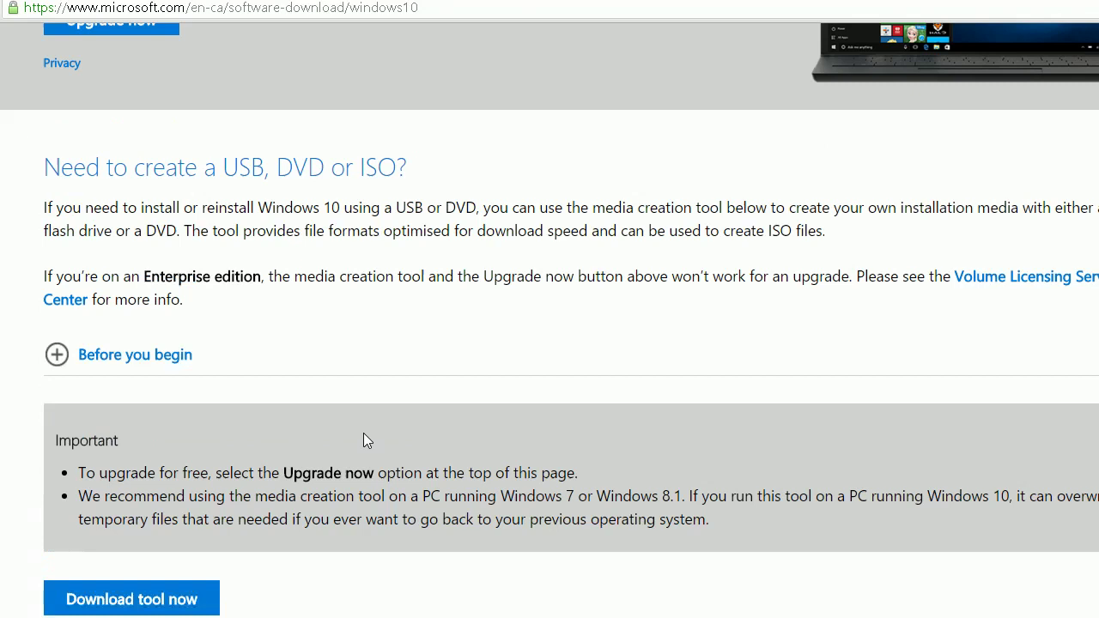
pyautogui.moveTo(65, 163); pyautogui.dragTo(308, 166)
pyautogui.click(67, 164)
pyautogui.click(339, 169)
pyautogui.click(318, 587)
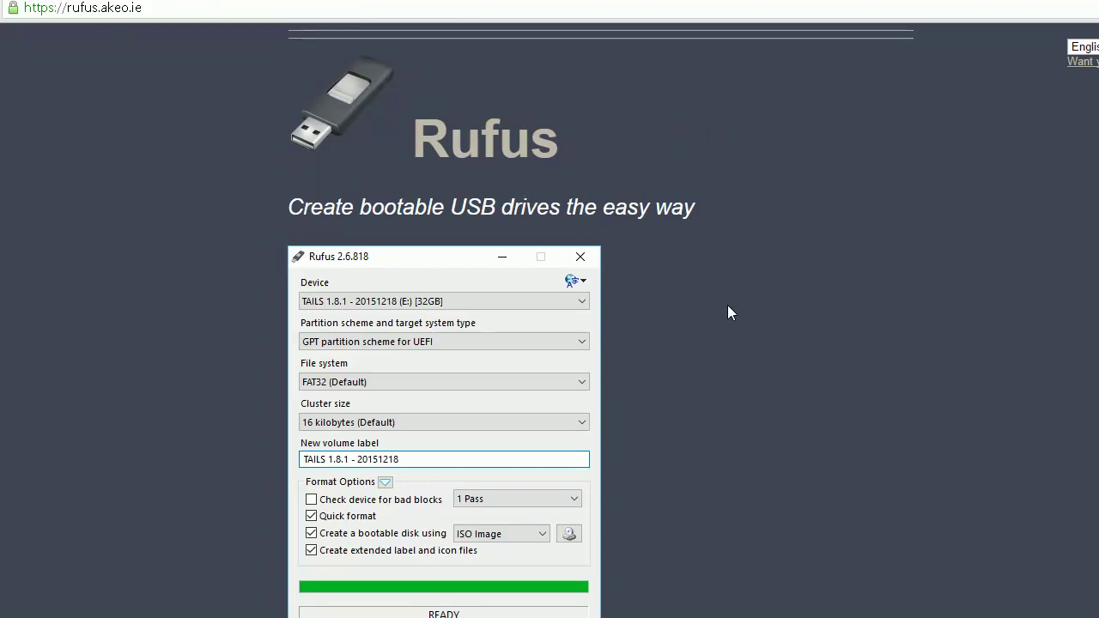
# Step: Scroll the Rufus website down toward the Download section listing Rufus 2.7
pyautogui.scroll(-10, 757, 349)
pyautogui.scroll(3, 713, 335)
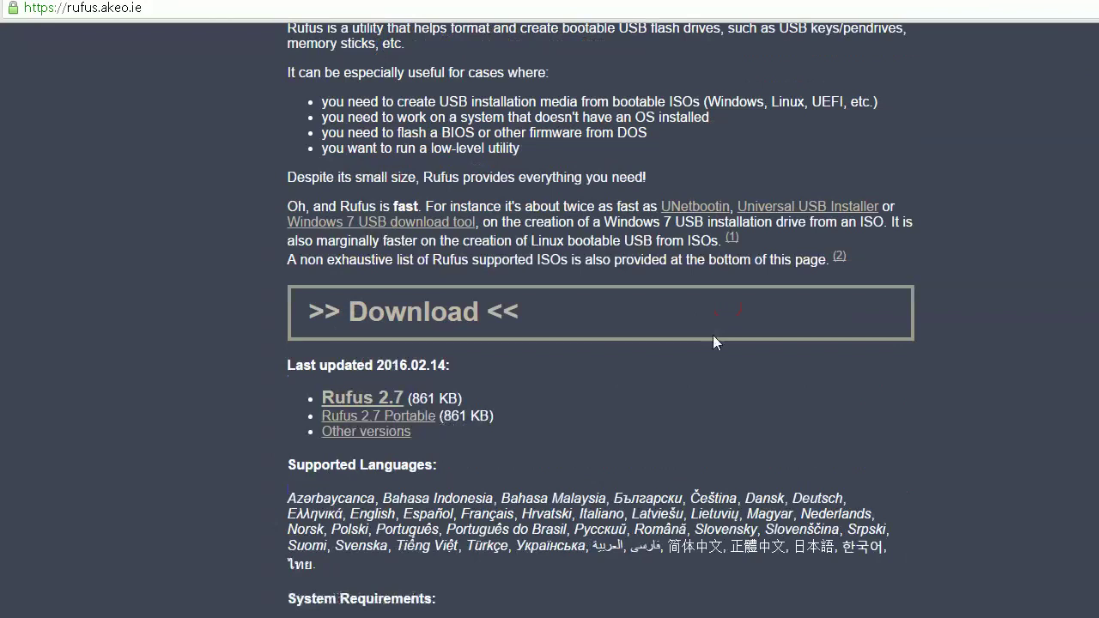
pyautogui.scroll(-1, 333, 408)
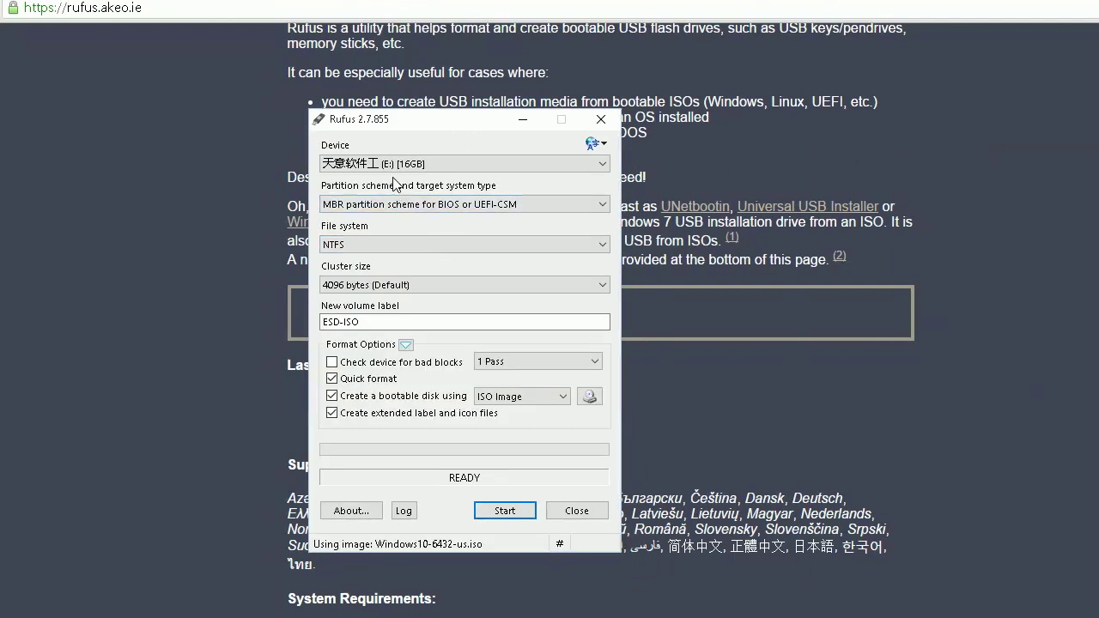
pyautogui.click(458, 163)
pyautogui.click(457, 163)
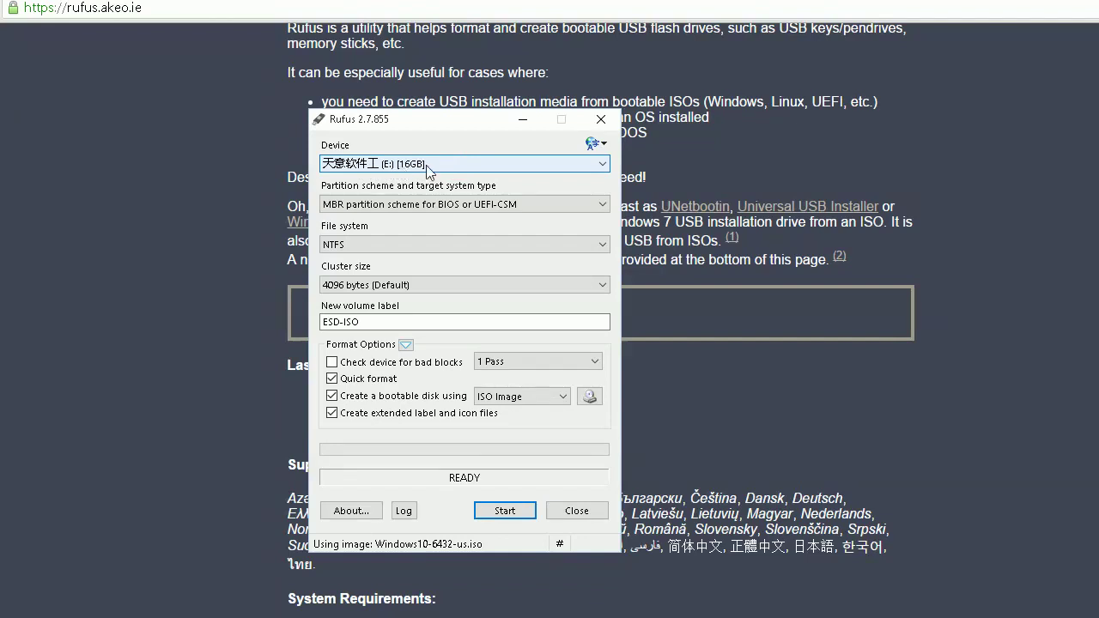
pyautogui.click(446, 207)
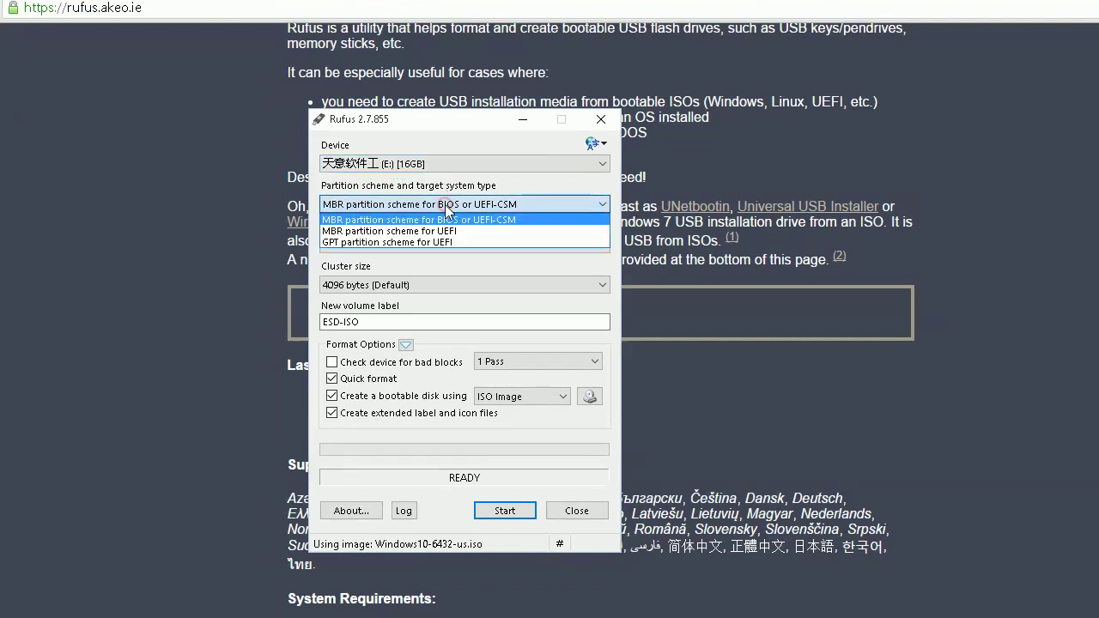
pyautogui.click(445, 207)
pyautogui.click(446, 207)
pyautogui.click(449, 218)
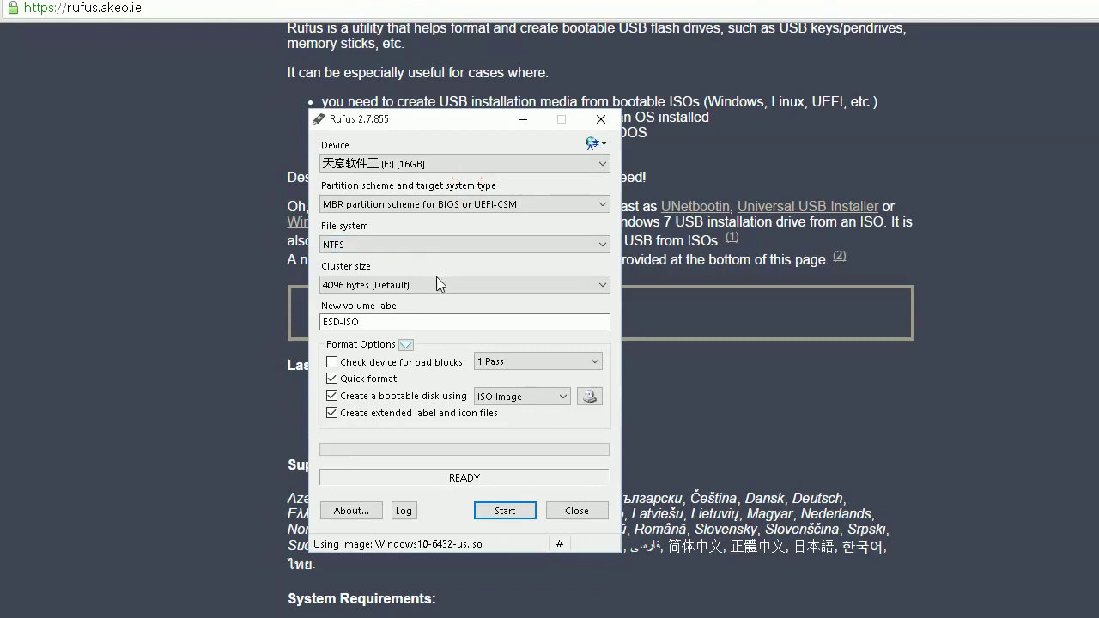
pyautogui.click(447, 323)
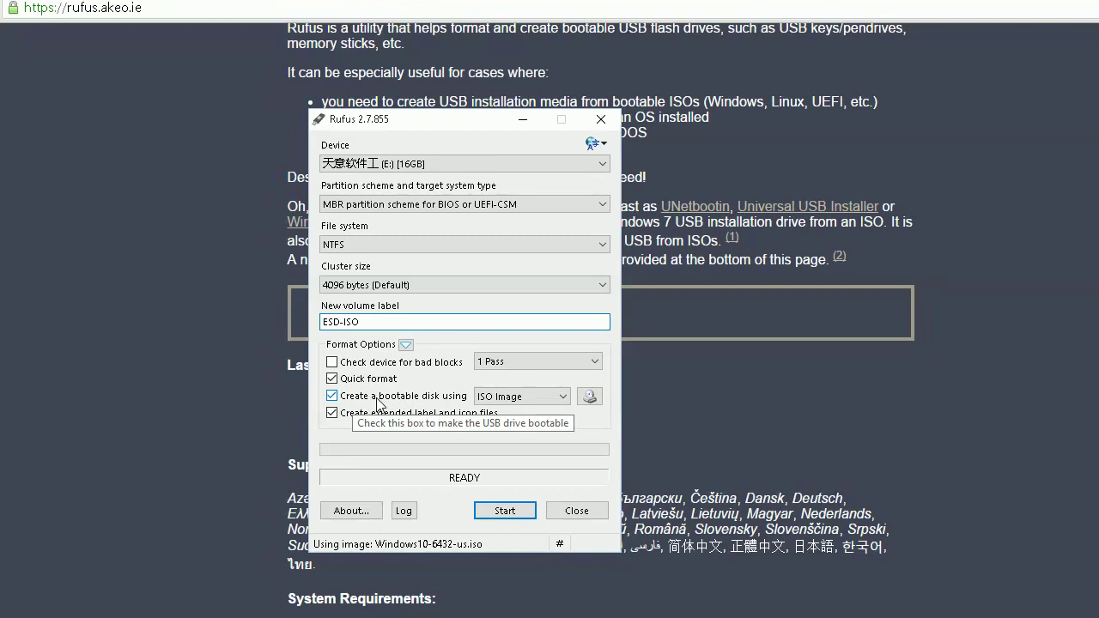
pyautogui.click(557, 398)
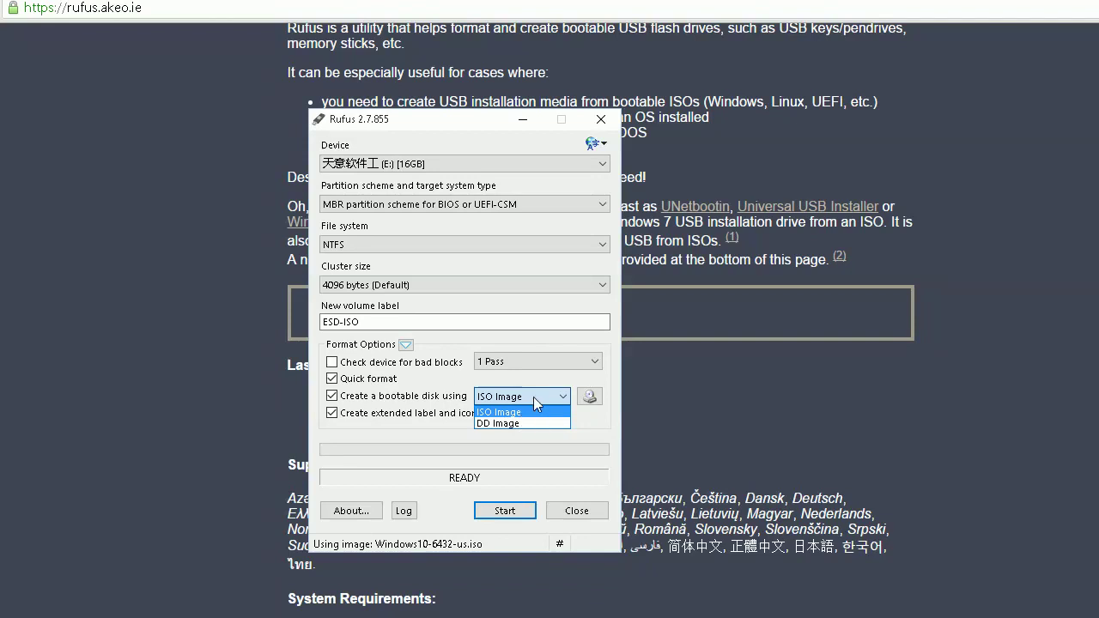
pyautogui.click(533, 396)
pyautogui.click(549, 395)
pyautogui.click(550, 394)
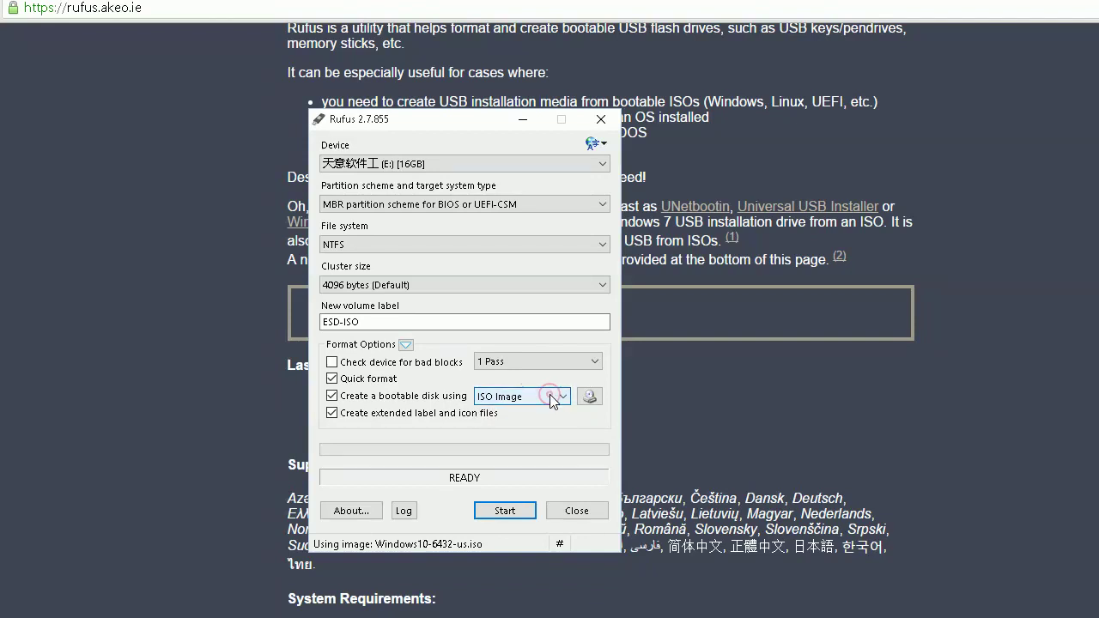
# Step: Browse the ISO folder for a disk image and pick Windows10-6432-us.iso
pyautogui.click(589, 397)
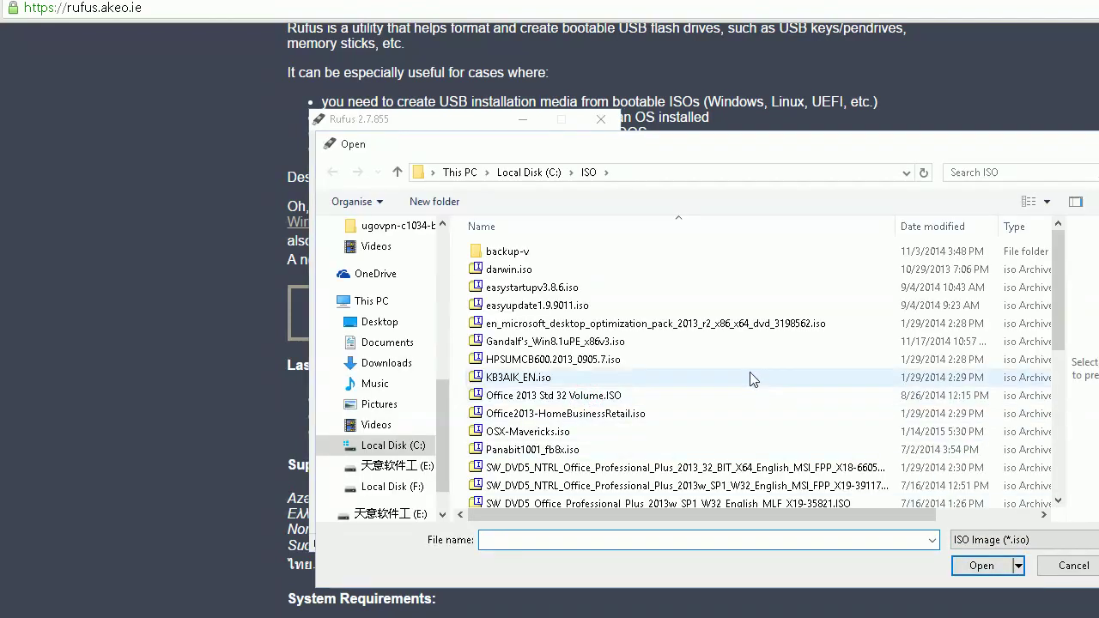
pyautogui.click(696, 377)
pyautogui.scroll(-5, 697, 369)
pyautogui.scroll(-1, 708, 434)
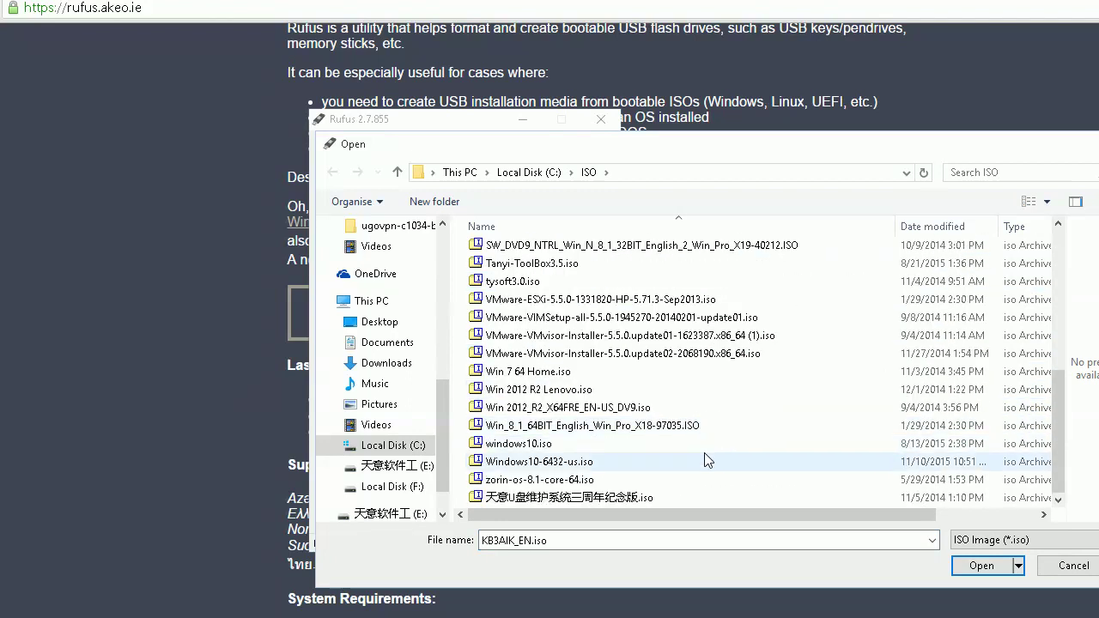
pyautogui.click(533, 445)
pyautogui.click(534, 462)
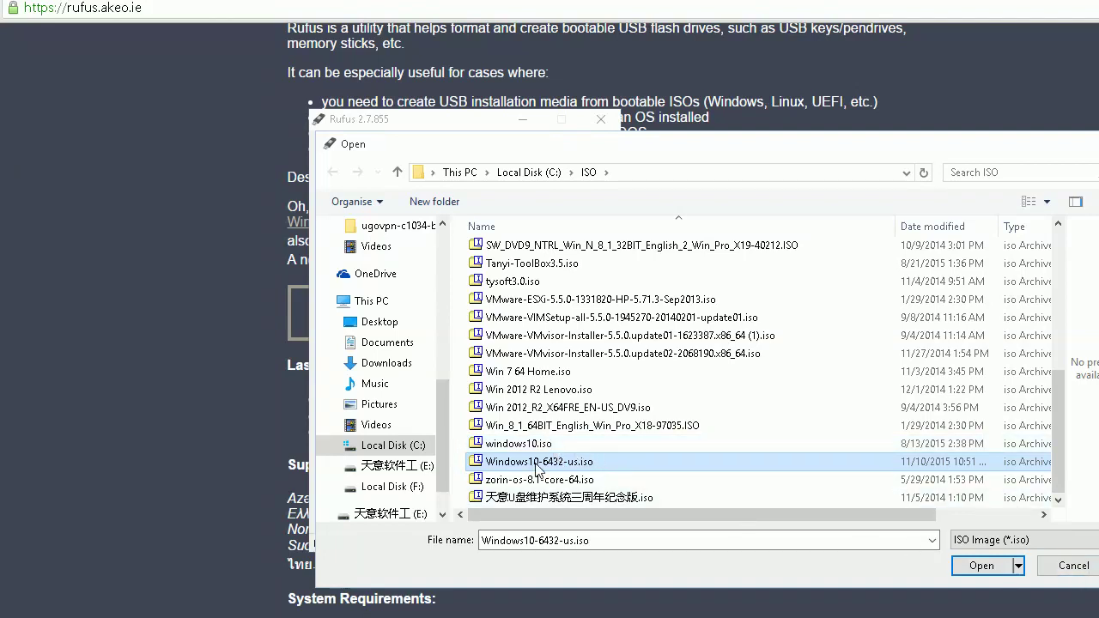
pyautogui.click(1069, 573)
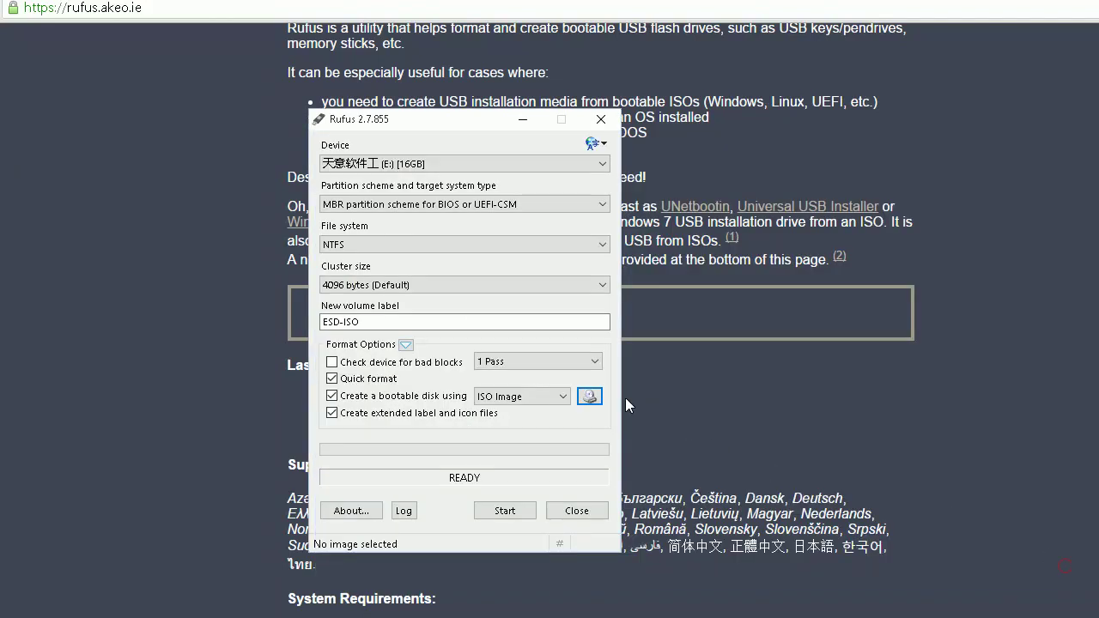